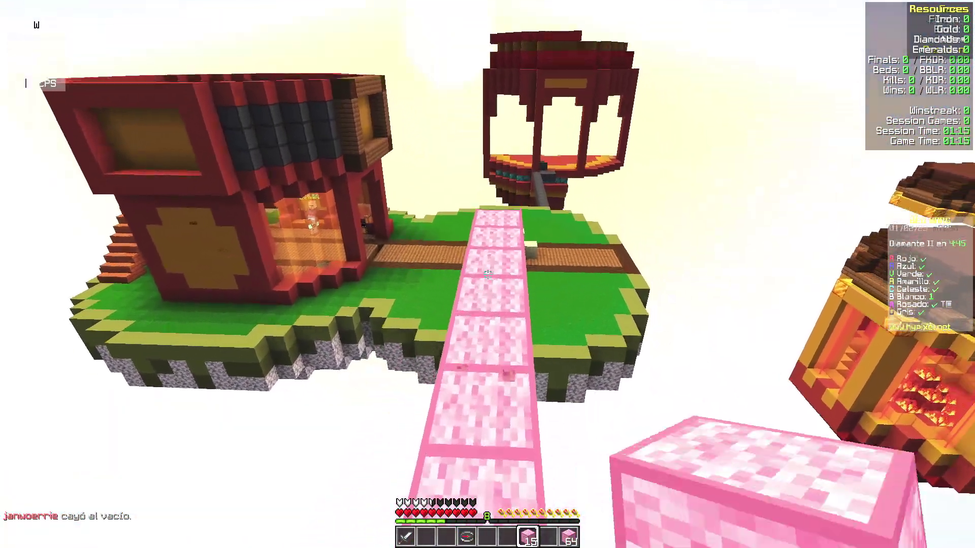
# Place one more pink wool block at the end of the Bed Wars bridge.
pyautogui.rightClick(488, 275)
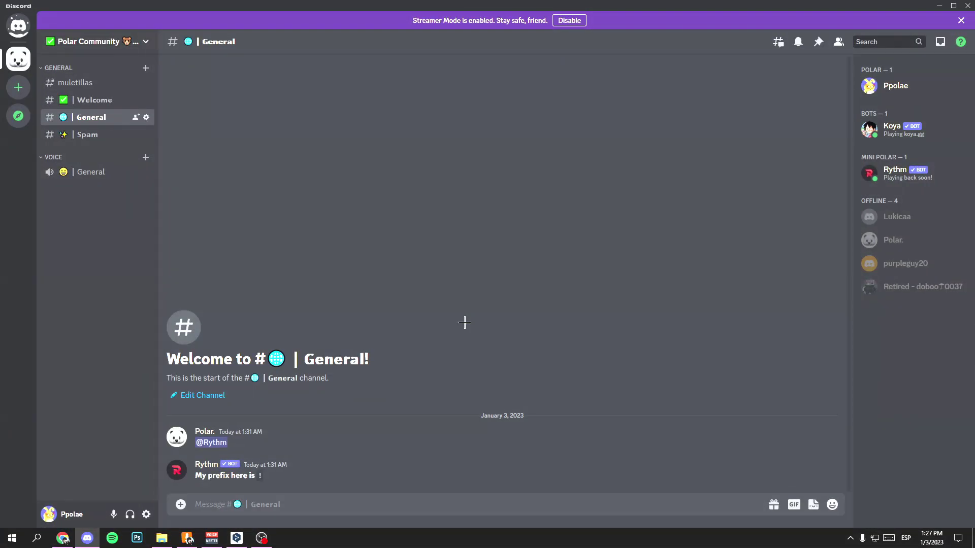
# Open Discord's My Account page showing the email and phone number on file.
pyautogui.click(147, 515)
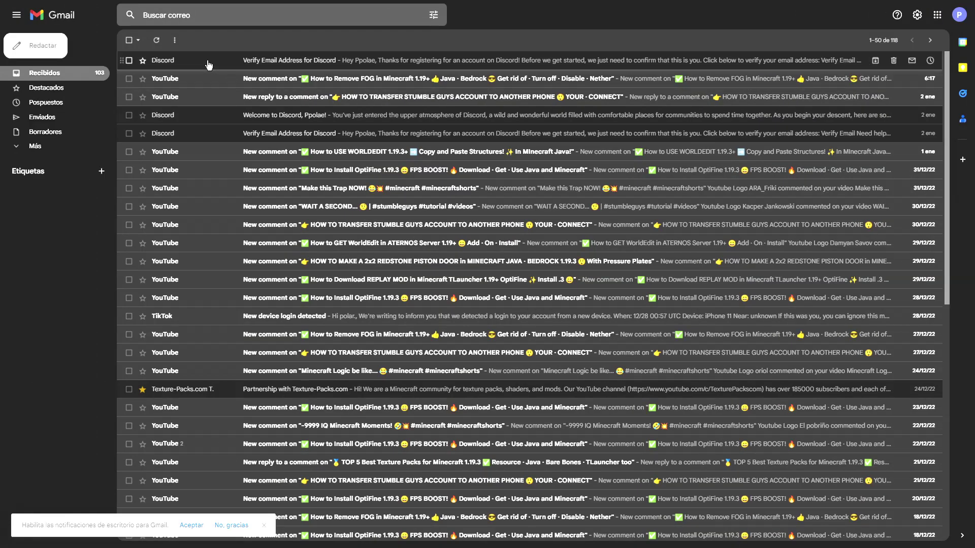
# Open the 'Verify Email Address for Discord' message and try its Verify Email link.
pyautogui.click(187, 61)
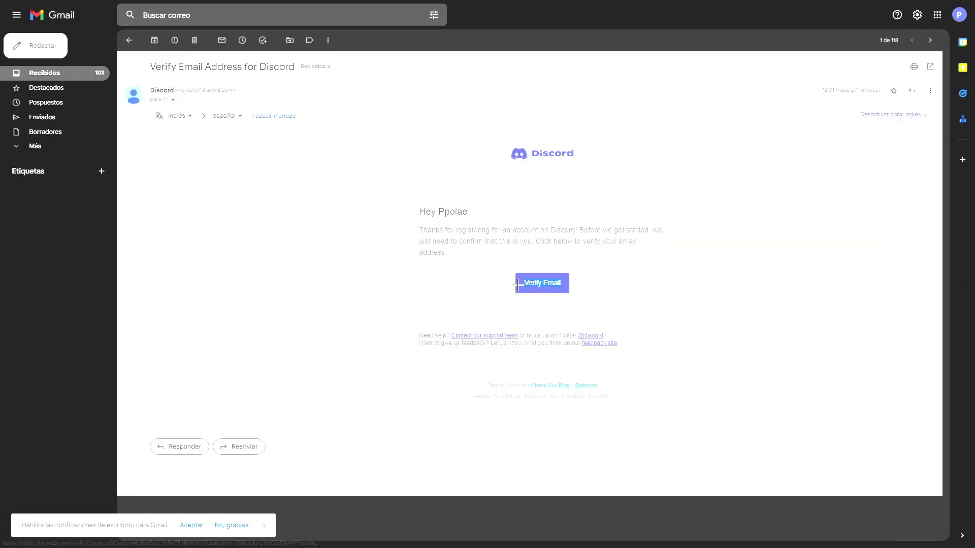
pyautogui.click(544, 282)
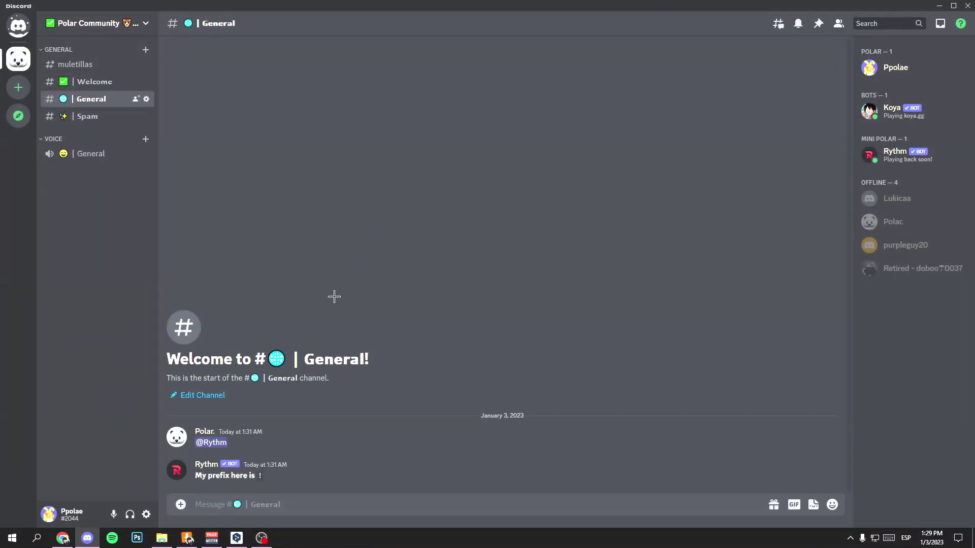
# Enter a +34 Spanish phone number as the account's phone and send the verification text.
pyautogui.click(145, 514)
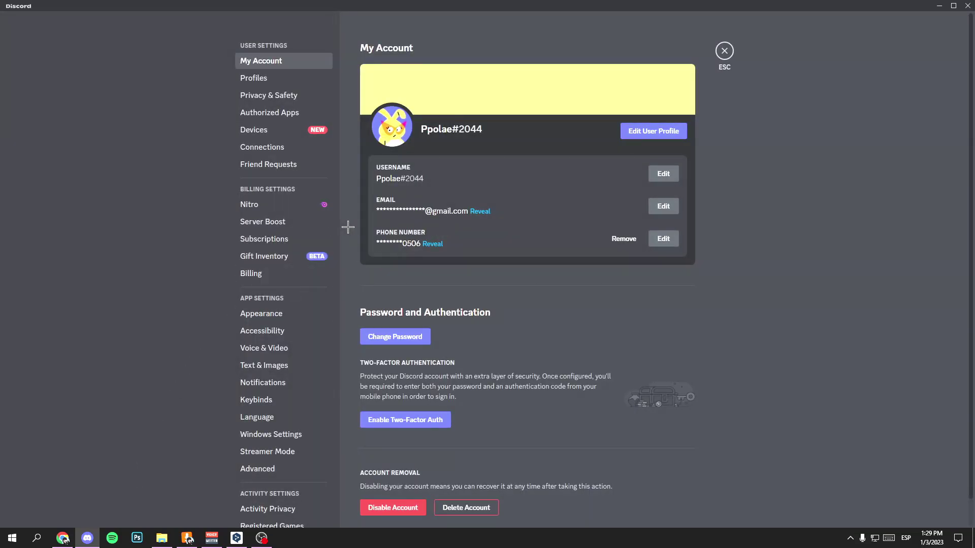
pyautogui.click(663, 238)
pyautogui.click(390, 332)
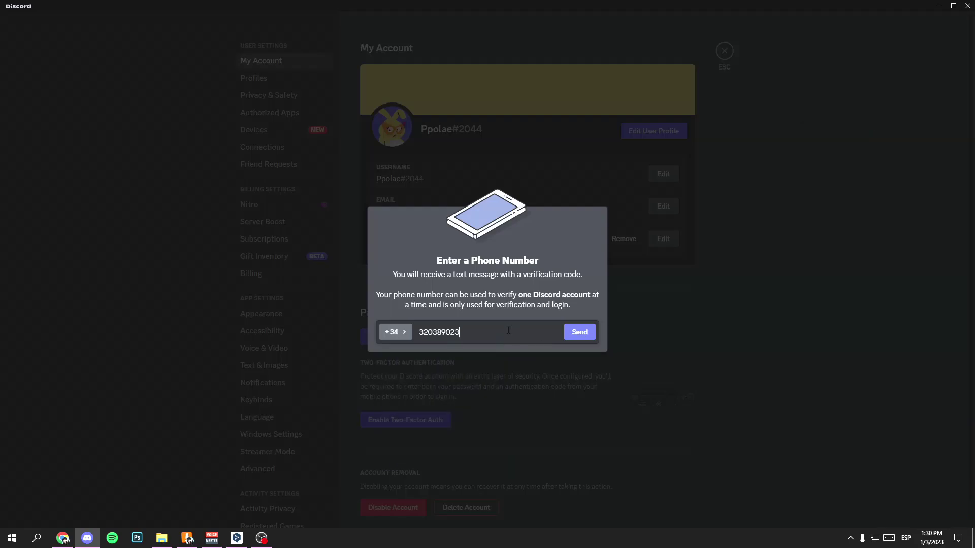
pyautogui.moveTo(508, 330); pyautogui.dragTo(432, 327)
pyautogui.click(579, 332)
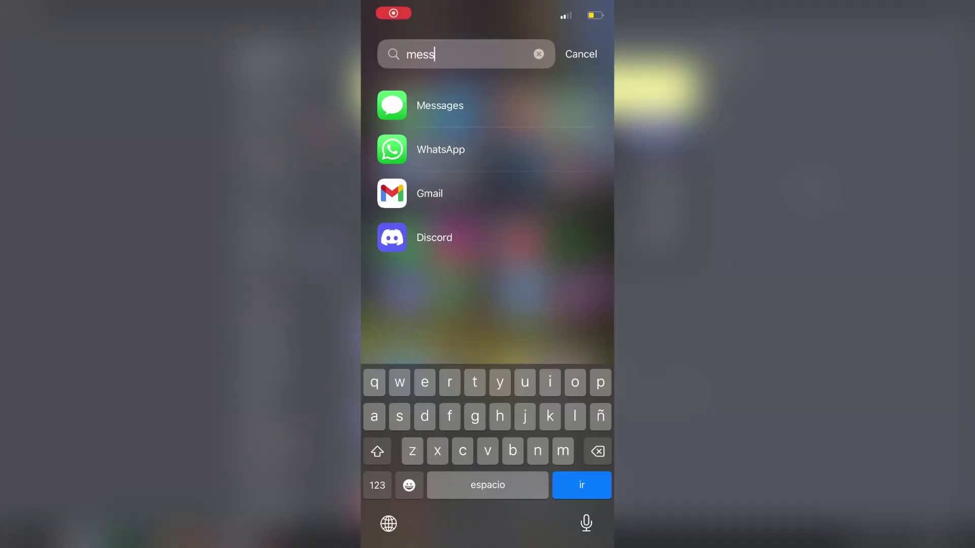
pyautogui.press('Return')
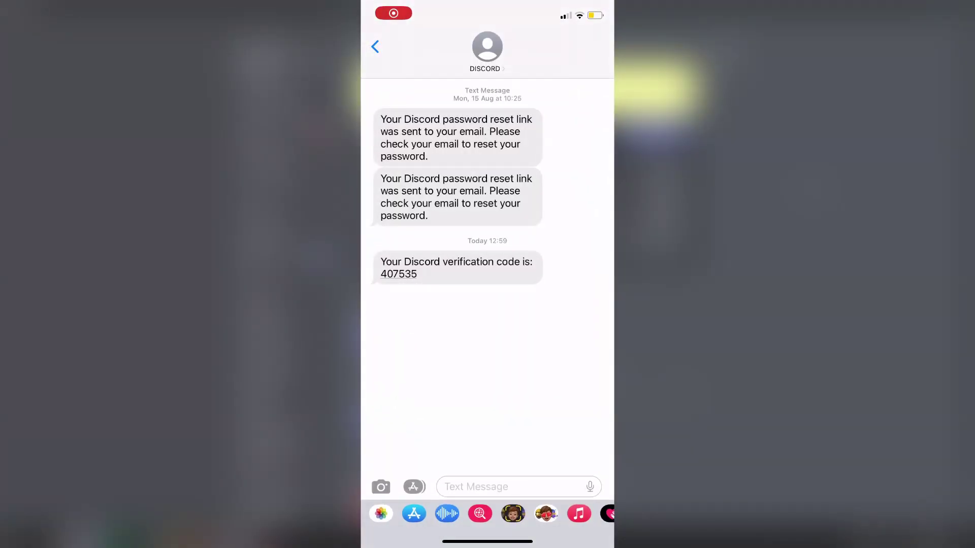
pyautogui.click(457, 268)
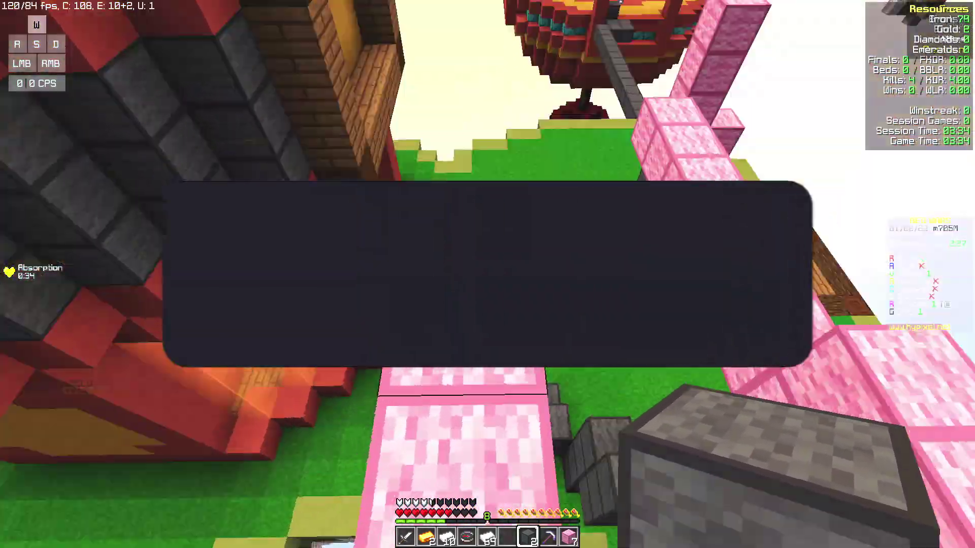
# Walk past the wooden wall and pink block, overlooking the green island, onto the yellow wool platform.
pyautogui.press('9')
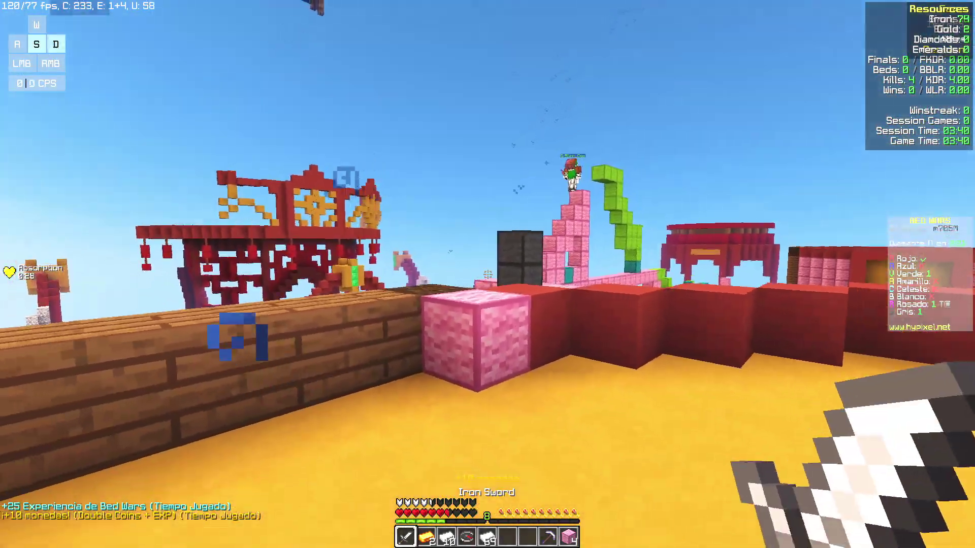
pyautogui.press('w')
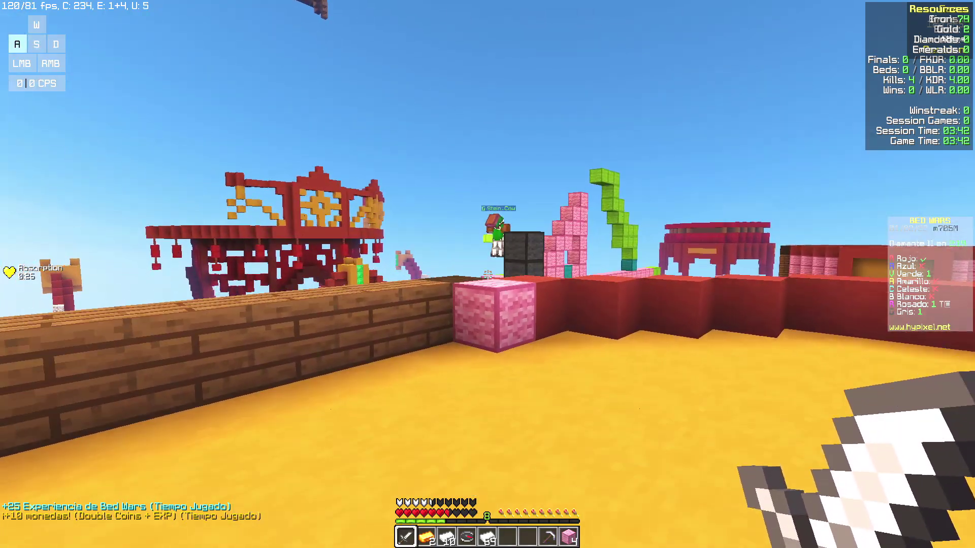
pyautogui.press('w')
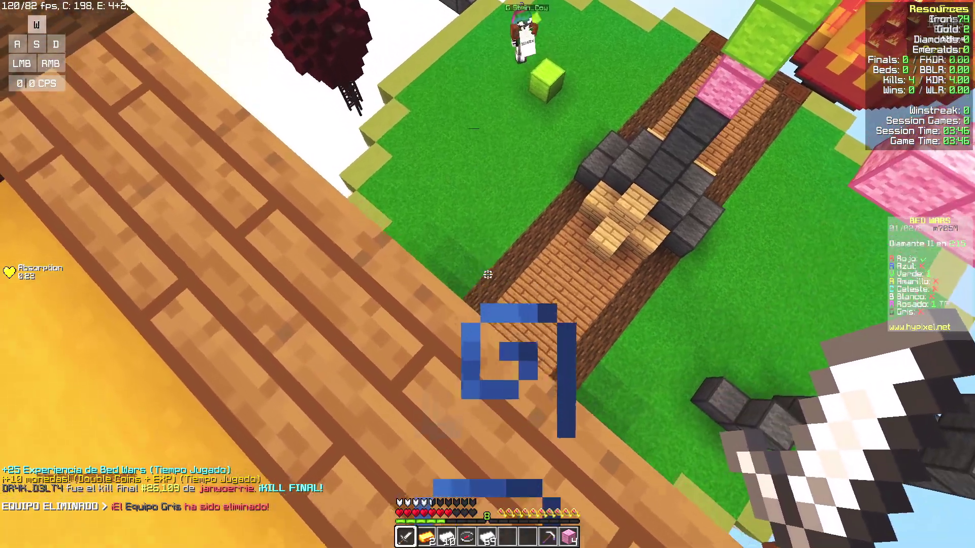
pyautogui.press('a')
pyautogui.press('s')
pyautogui.press('w')
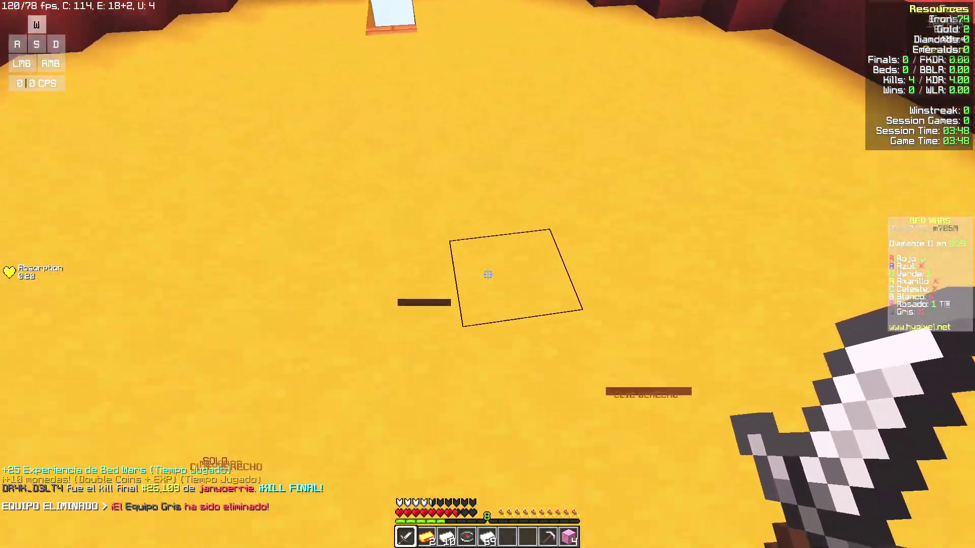